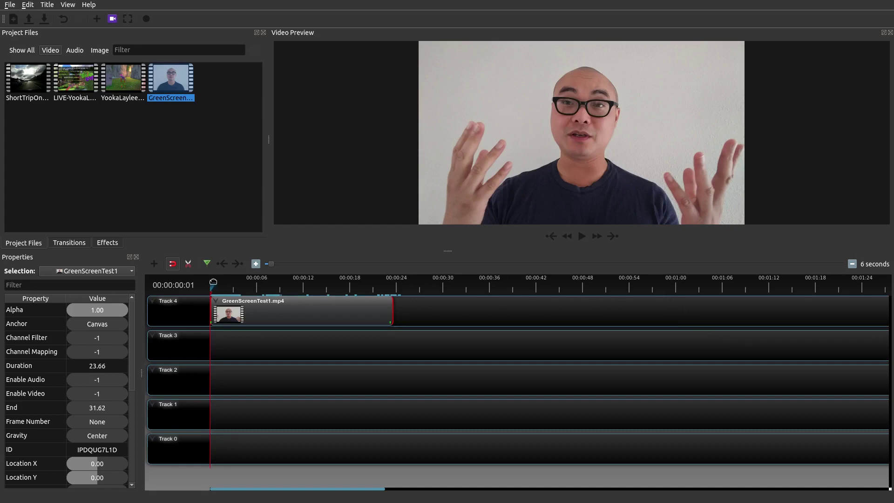
Place the playhead at about 00:00:01:16, roughly 1.5 seconds into GreenScreenTest1.mp4
mouse_move(213, 285)
mouse_down()
mouse_move(259, 282)
mouse_move(222, 283)
mouse_up()
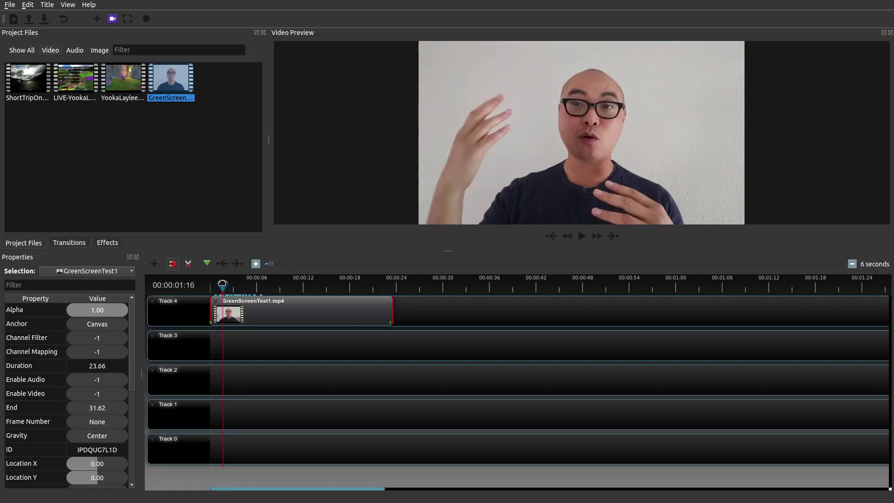
Insert a 2-second freeze frame into GreenScreenTest1.mp4, making the clip 25.66 seconds long
right_click(223, 315)
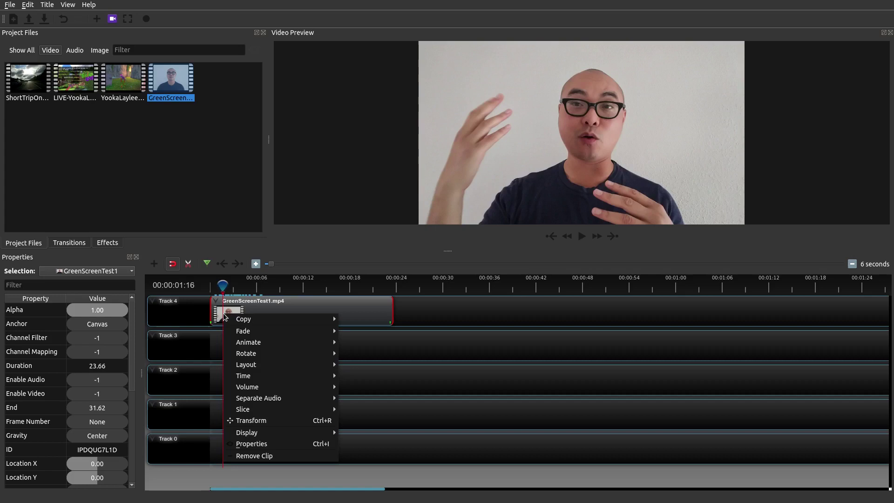
mouse_move(246, 375)
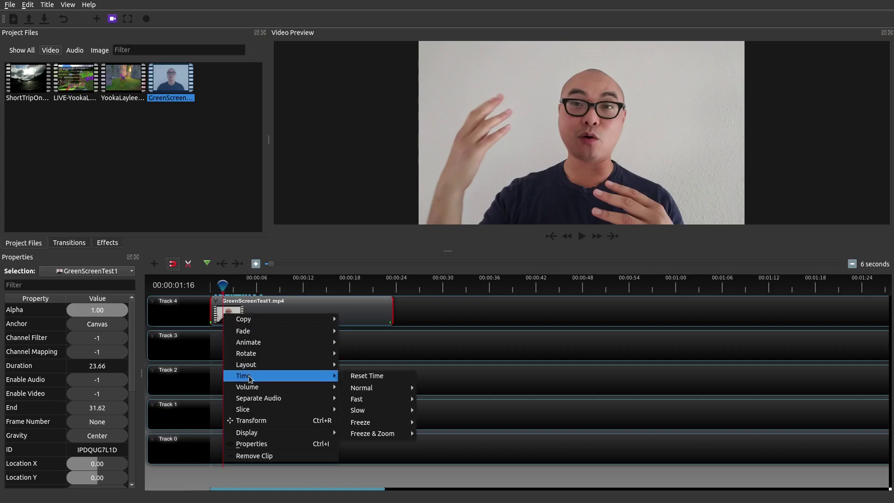
mouse_move(396, 424)
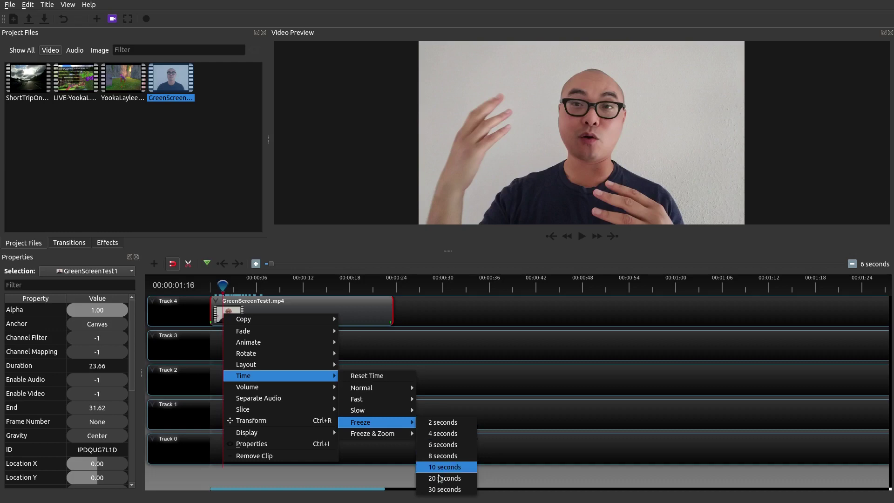
click(436, 423)
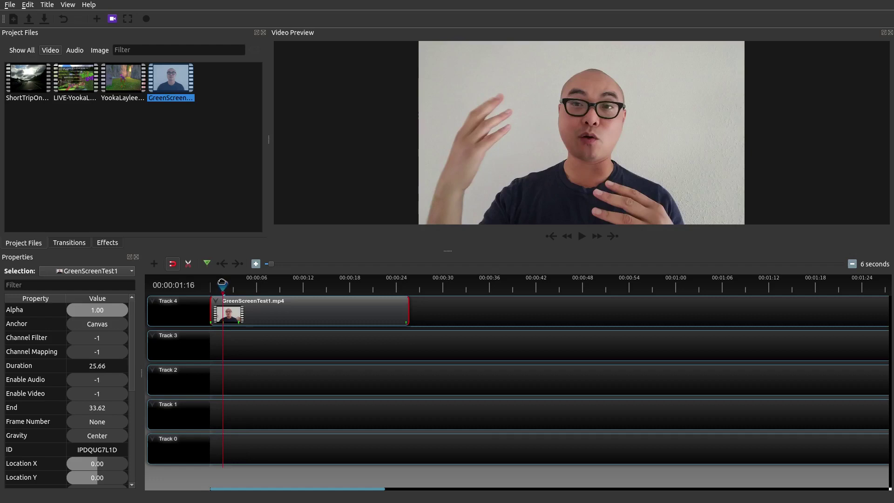
Play GreenScreenTest1.mp4 from its start and stop near 00:00:06:06 to check the freeze
drag(222, 282, 208, 285)
key(space)
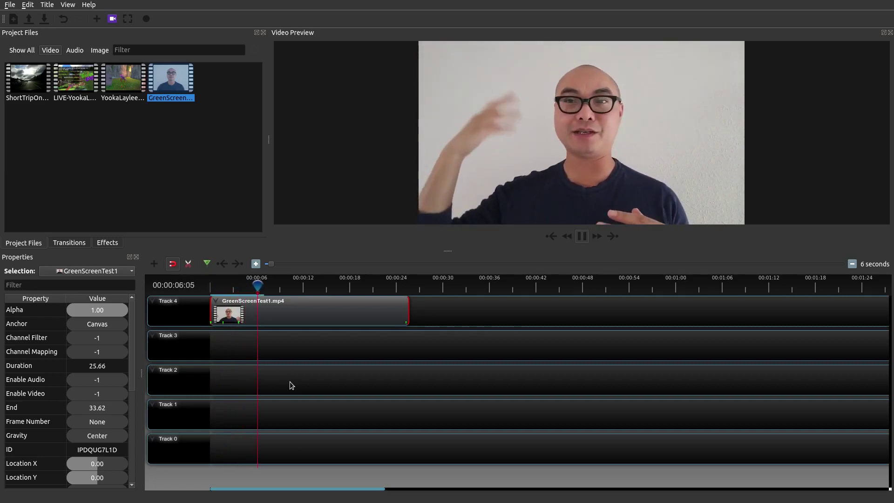
key(space)
Apply a 4-second Freeze & Zoom at 00:00:04:09, extending the clip to 29.66 seconds
right_click(255, 307)
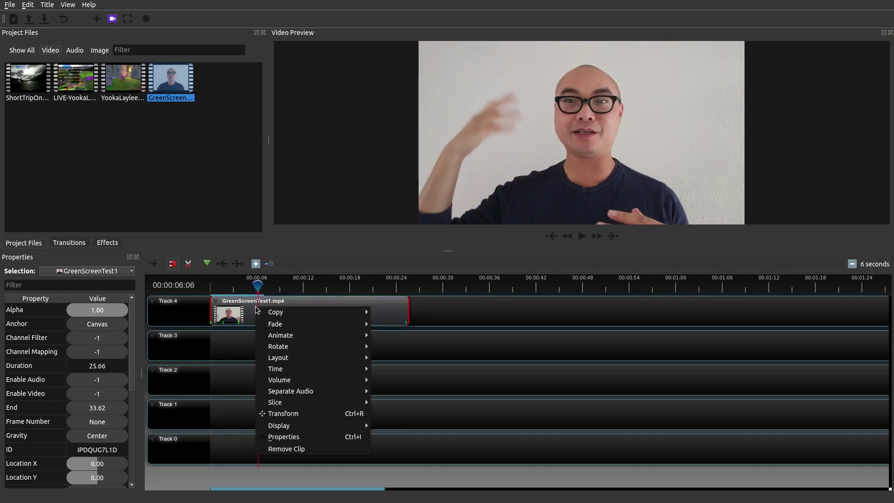
mouse_move(307, 370)
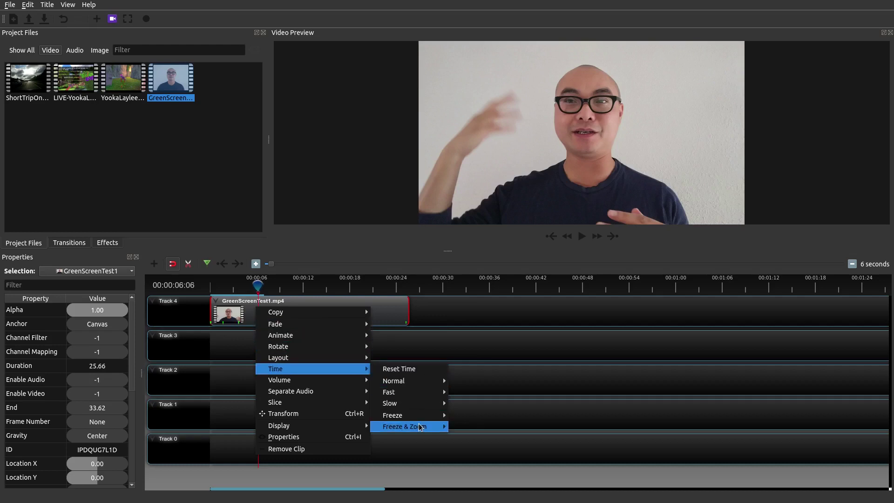
click(258, 286)
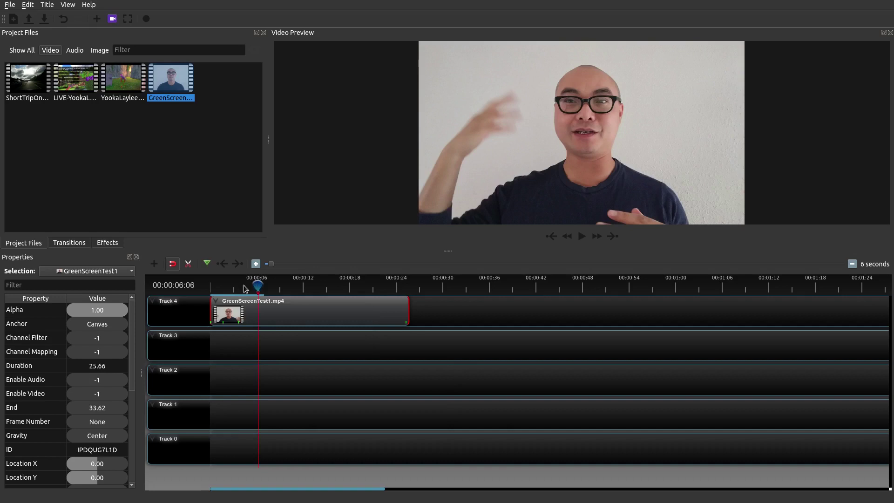
drag(259, 286, 243, 288)
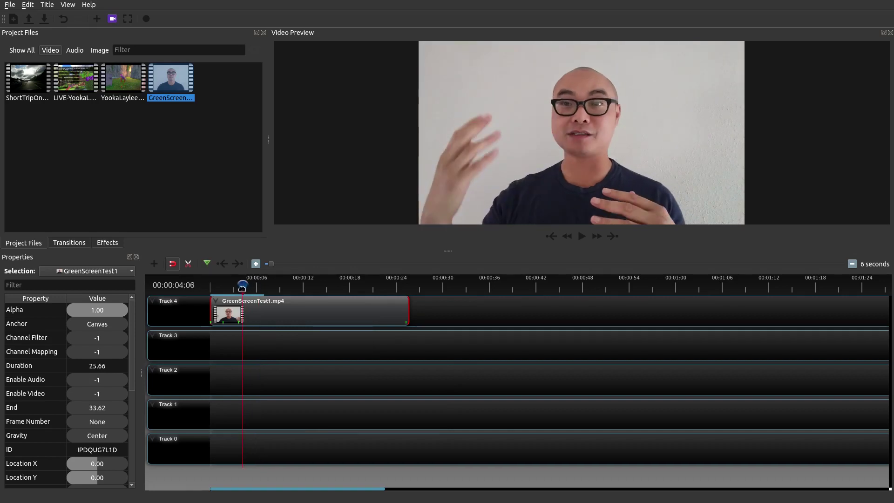
right_click(246, 317)
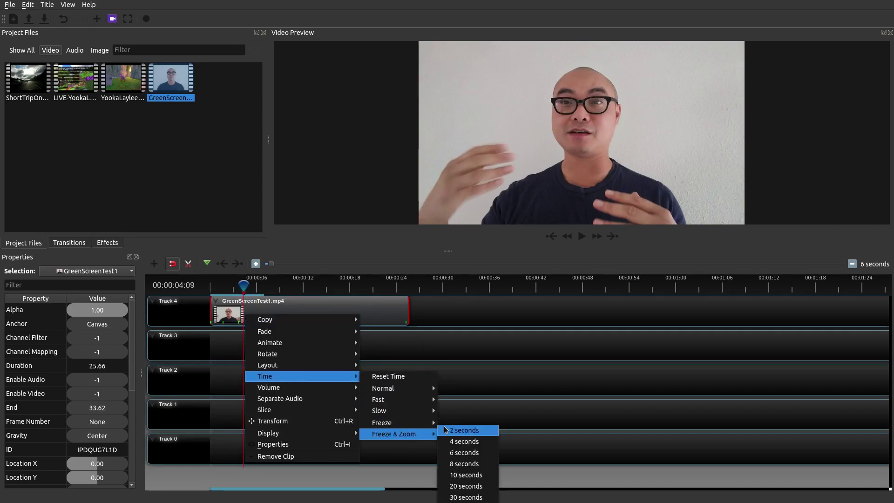
click(464, 441)
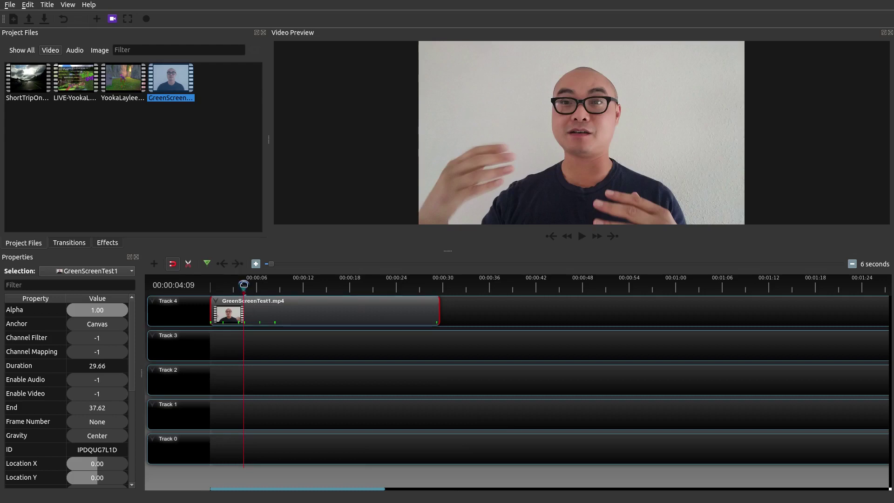
Play from the timeline start to review the Freeze & Zoom, then park the playhead at 00:00:03:18
key(Home)
key(space)
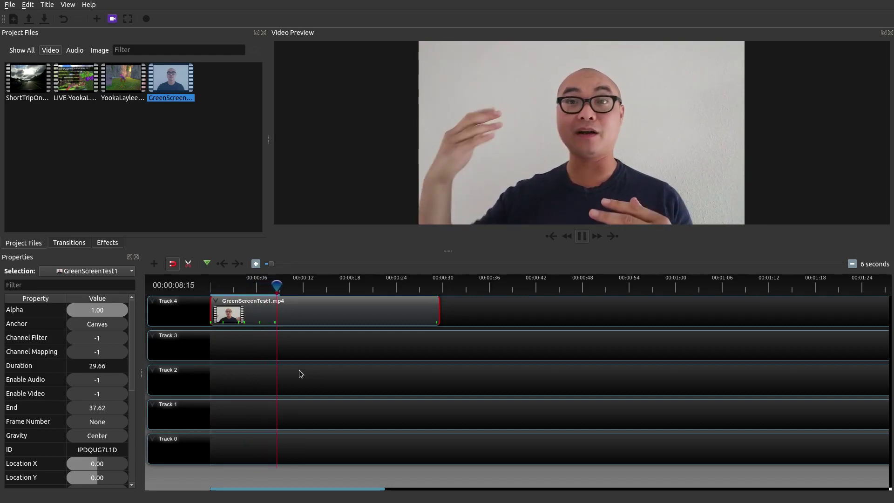
key(space)
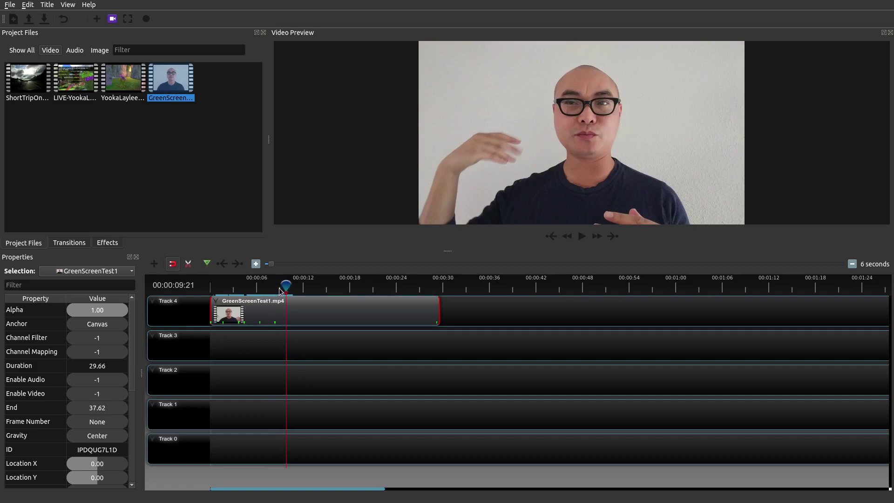
drag(284, 285, 239, 285)
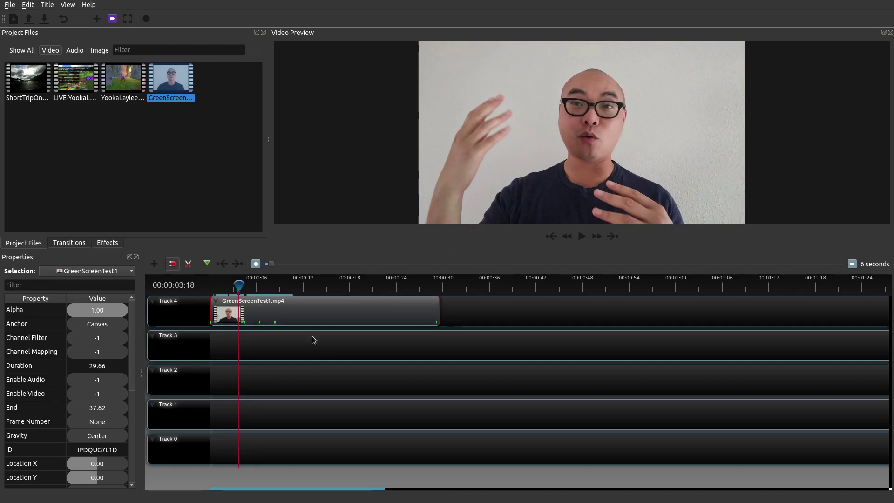
Undo the Freeze & Zoom, restoring 25.66 seconds, set the playhead to 00:00:03:20, and enable Razor
key(ctrl+z)
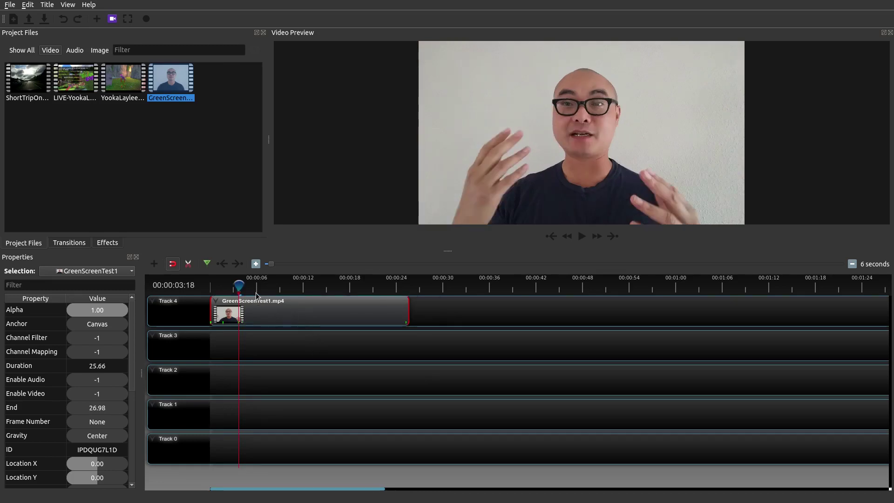
mouse_move(237, 289)
mouse_down()
mouse_move(211, 290)
mouse_move(238, 279)
mouse_up()
mouse_move(239, 280)
mouse_down()
mouse_move(226, 280)
mouse_move(322, 279)
mouse_move(226, 282)
mouse_move(239, 279)
mouse_up()
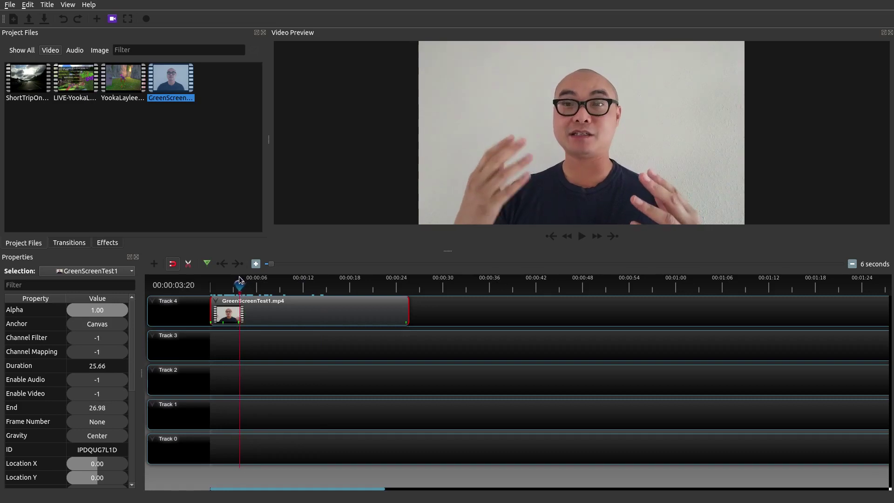
click(188, 264)
Cut GreenScreenTest1.mp4 near 4 seconds and slide its 21.70-second remainder later on Track 4
click(246, 309)
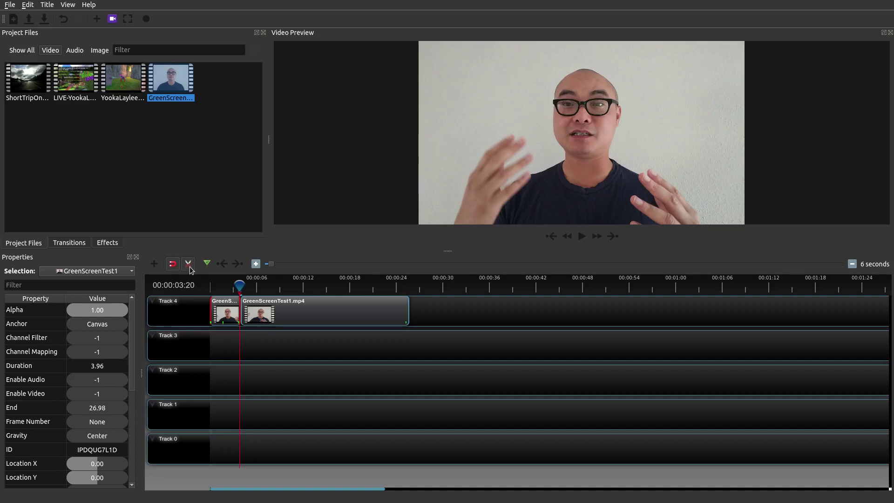
drag(275, 319, 404, 329)
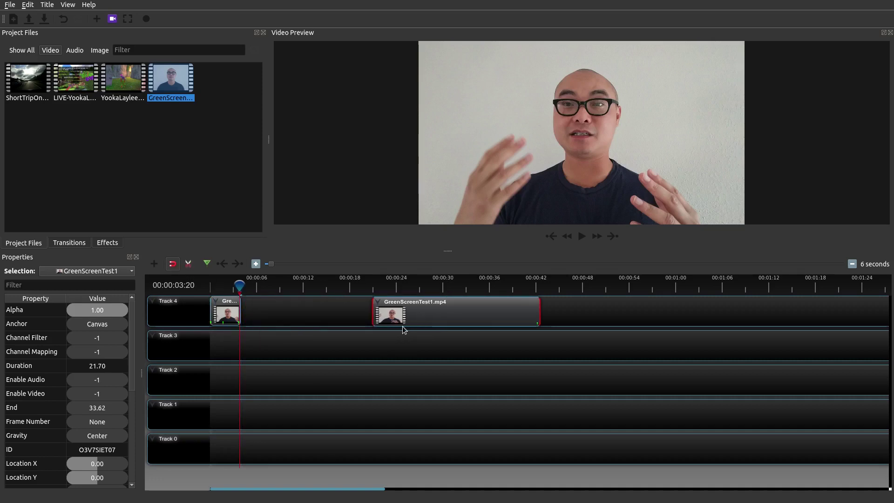
drag(237, 281, 224, 284)
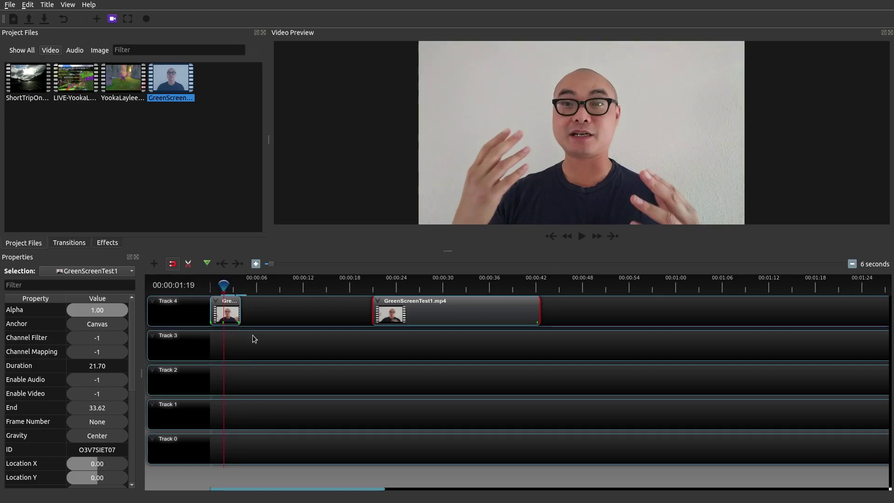
Copy the short opening clip and place the pasted copy onto Track 4
click(228, 311)
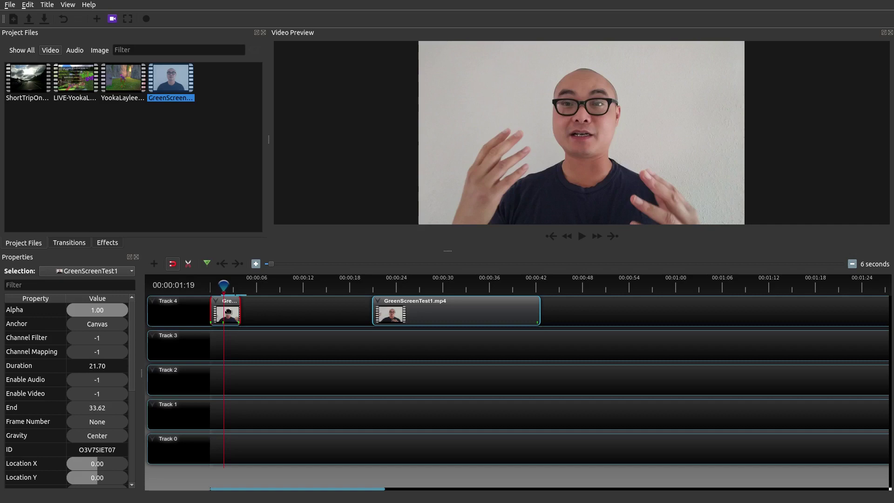
right_click(228, 312)
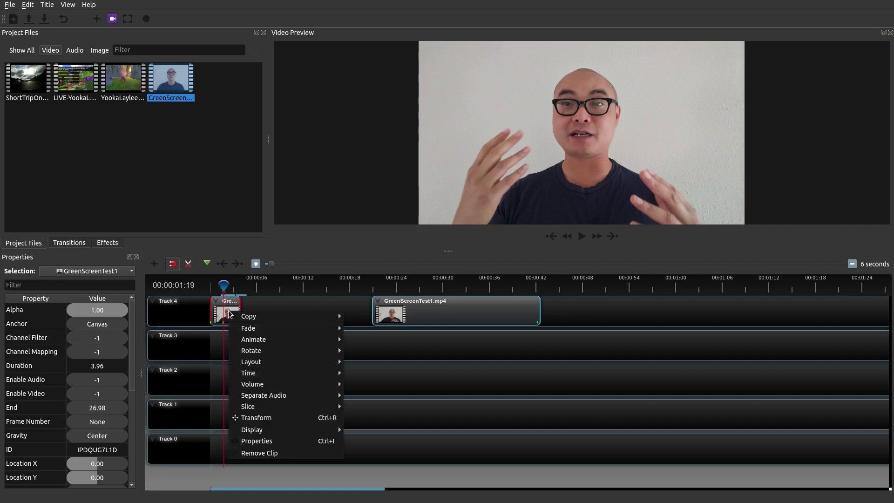
mouse_move(279, 316)
click(358, 313)
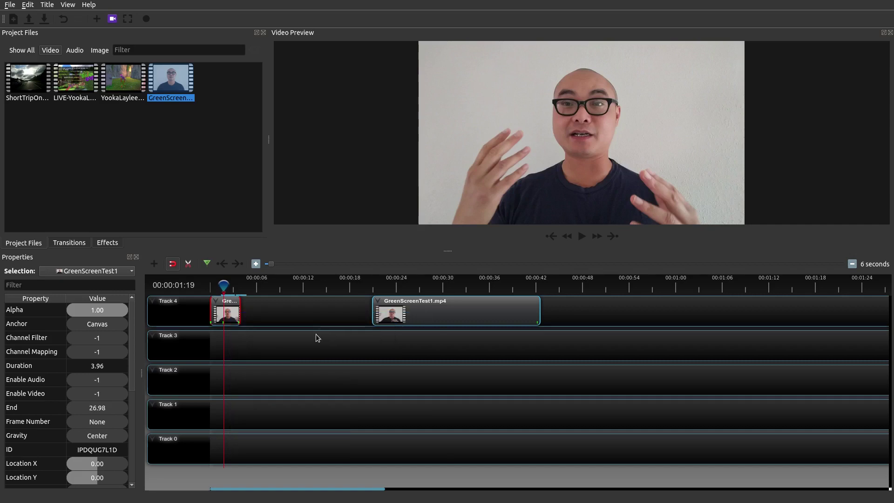
click(242, 340)
right_click(242, 340)
click(273, 346)
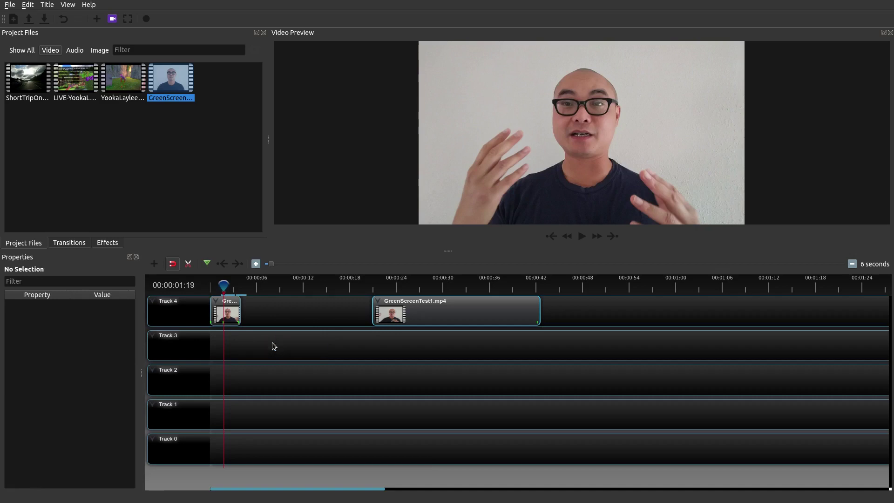
drag(263, 346, 275, 316)
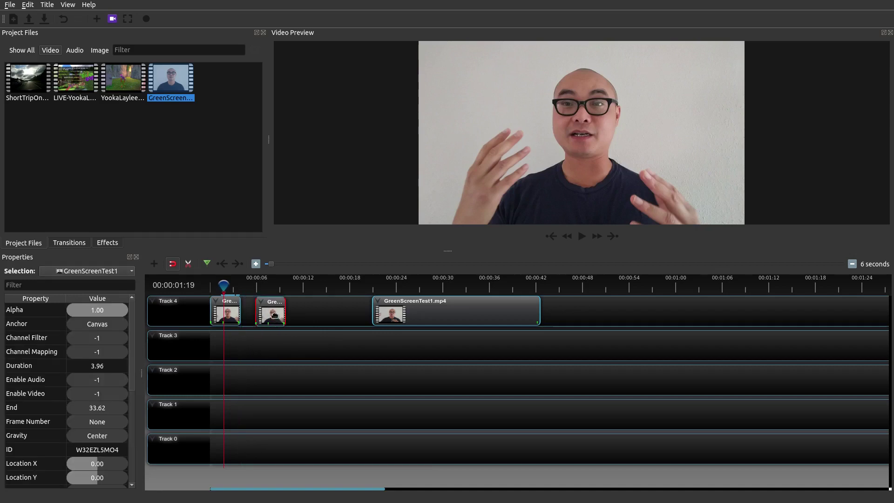
Razor the copy, delete the extra piece, and snap the 2.04-second rest against the first clip
click(188, 264)
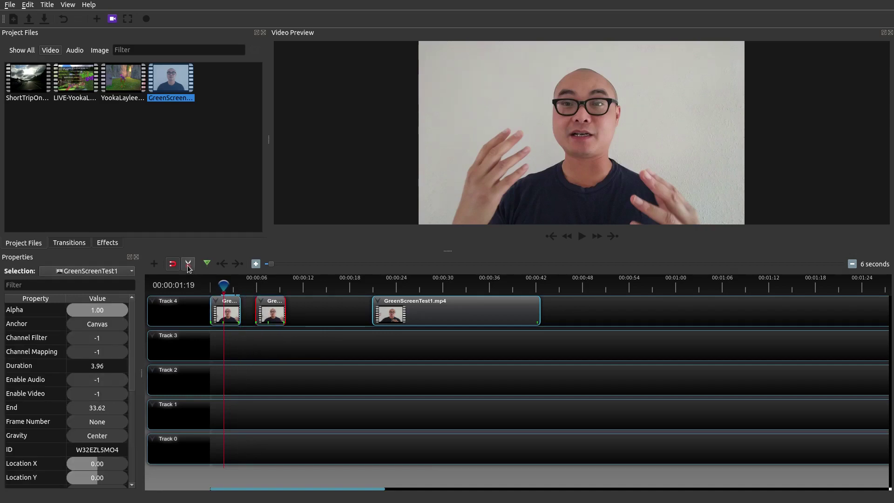
click(271, 309)
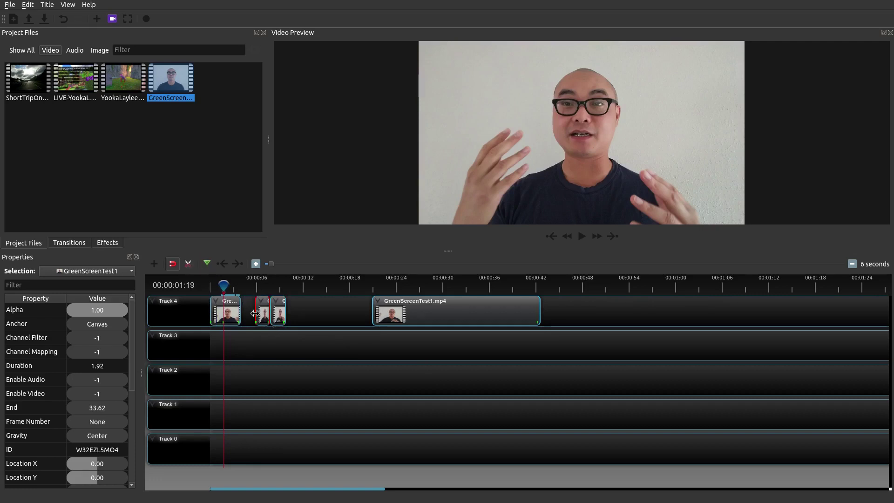
key(Delete)
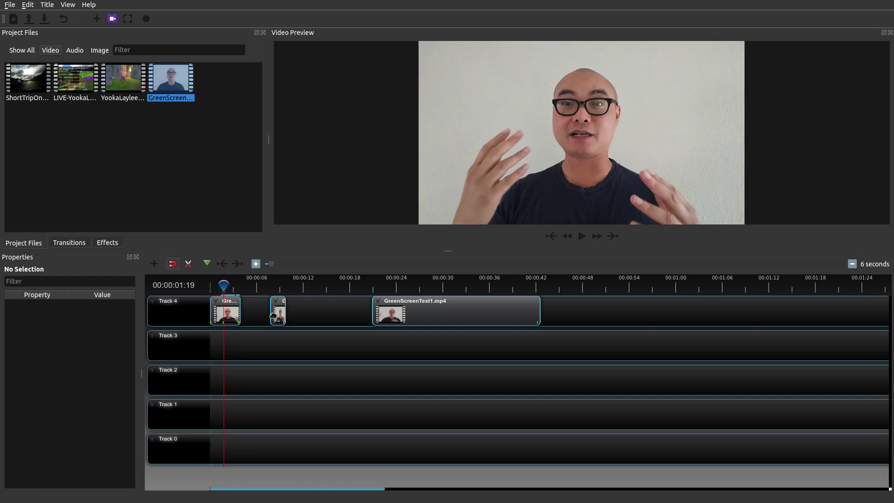
drag(273, 315, 245, 315)
key(Home)
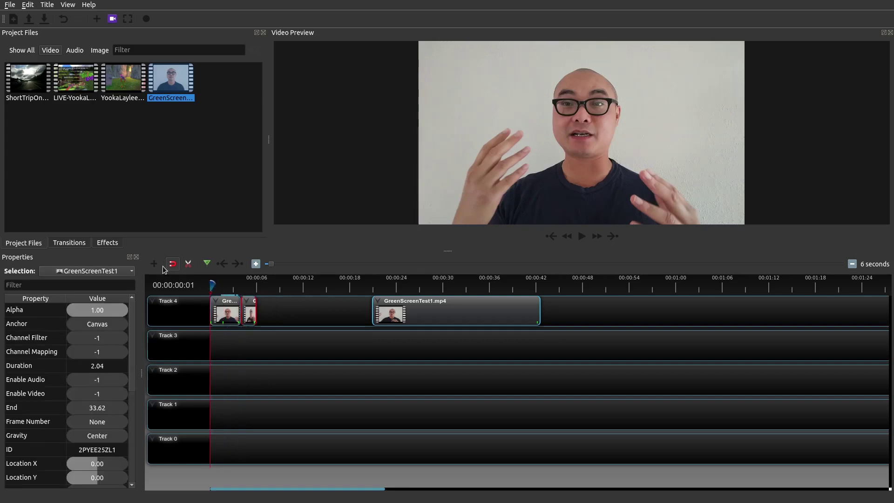
key(space)
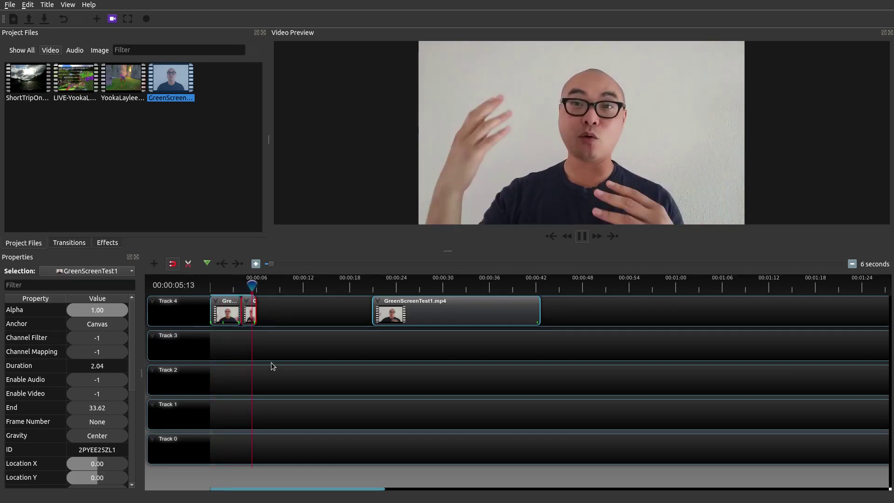
key(space)
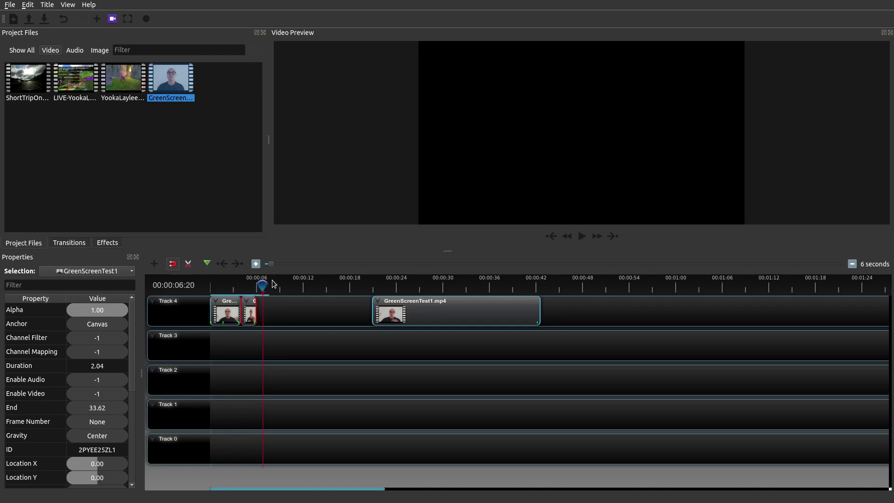
click(237, 285)
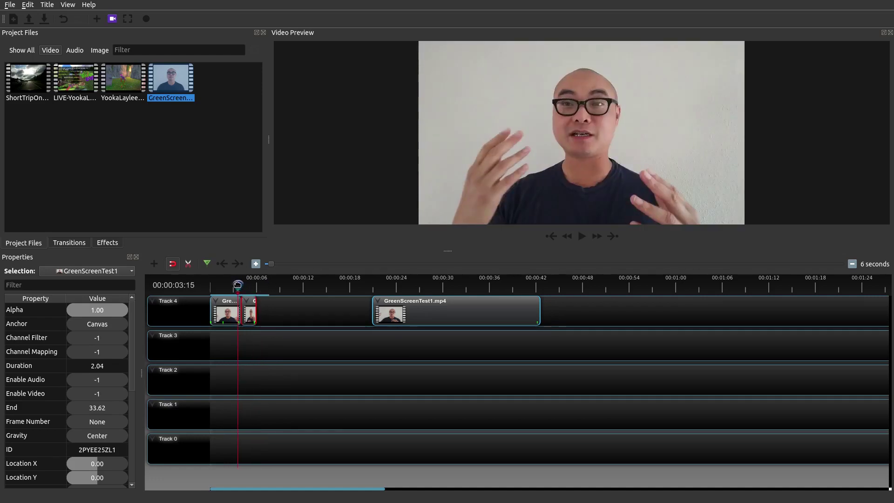
mouse_move(237, 285)
mouse_down()
mouse_move(249, 279)
mouse_move(223, 276)
mouse_up()
mouse_move(223, 285)
mouse_down()
mouse_move(250, 281)
mouse_move(217, 282)
mouse_up()
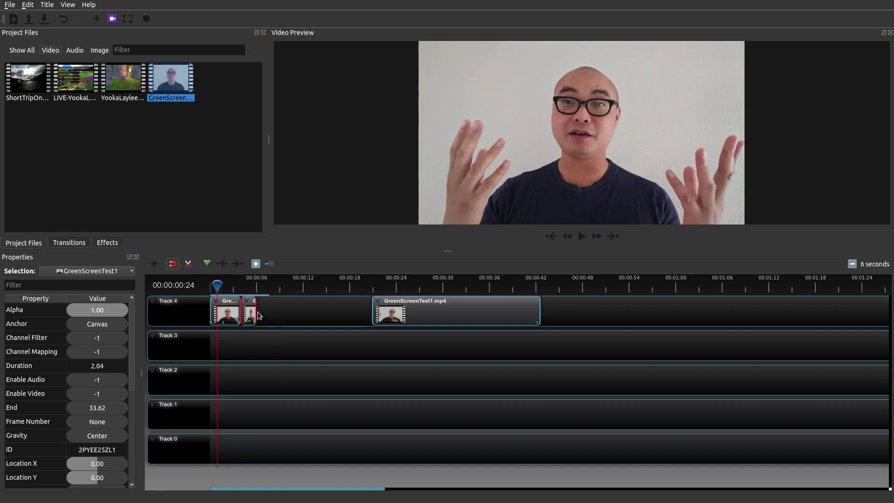
Stretch the second clip's right edge to 8.70 seconds from position 3.96, then enable Razor
drag(256, 312, 310, 320)
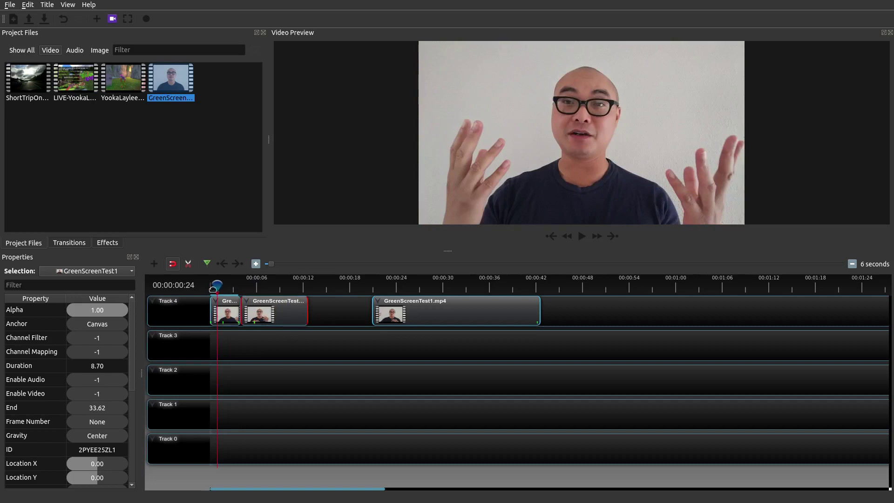
mouse_move(211, 287)
mouse_down()
mouse_move(296, 285)
mouse_move(226, 290)
mouse_up()
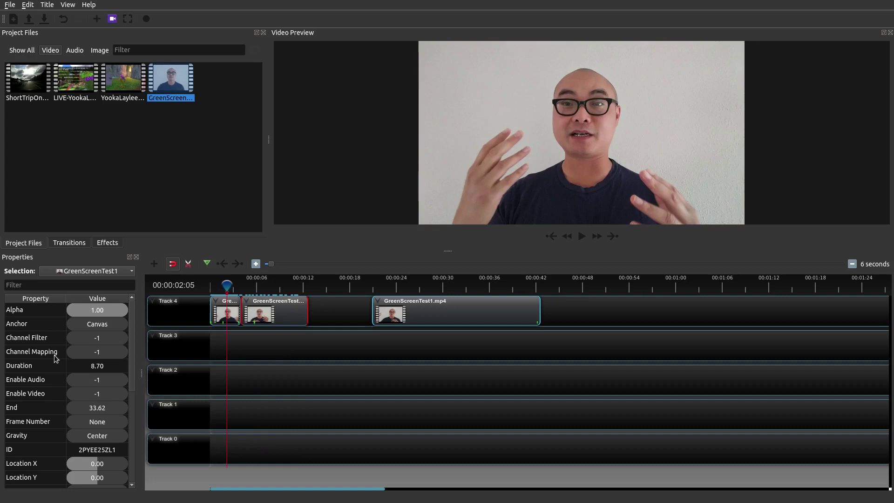
scroll(91, 354, down, 2)
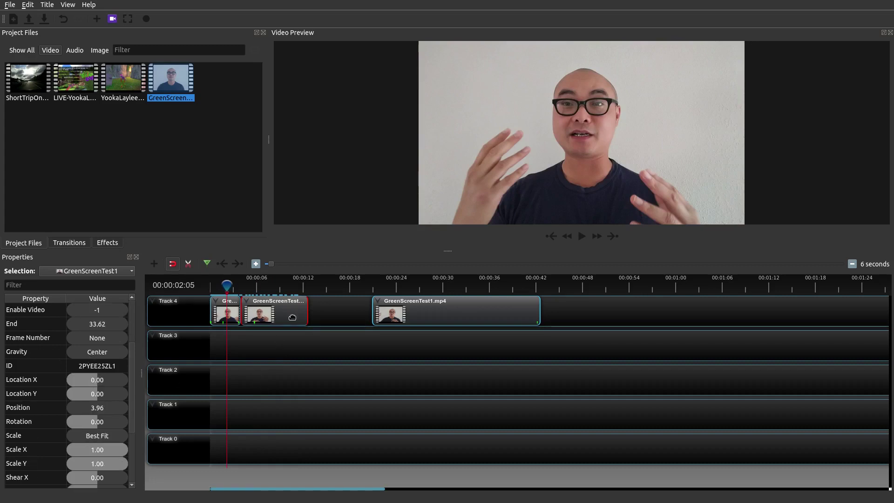
click(188, 264)
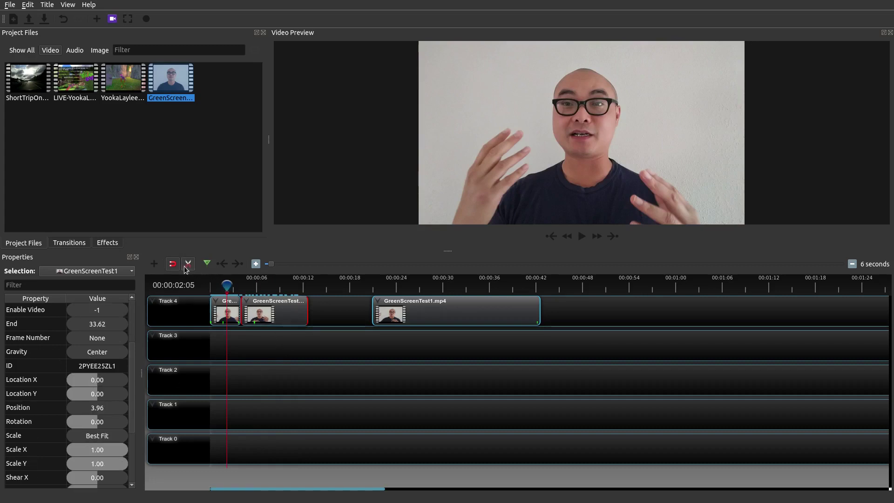
Split the lengthened clip, delete its 6.90-second tail, and scrub the remaining 1.80-second piece
click(256, 308)
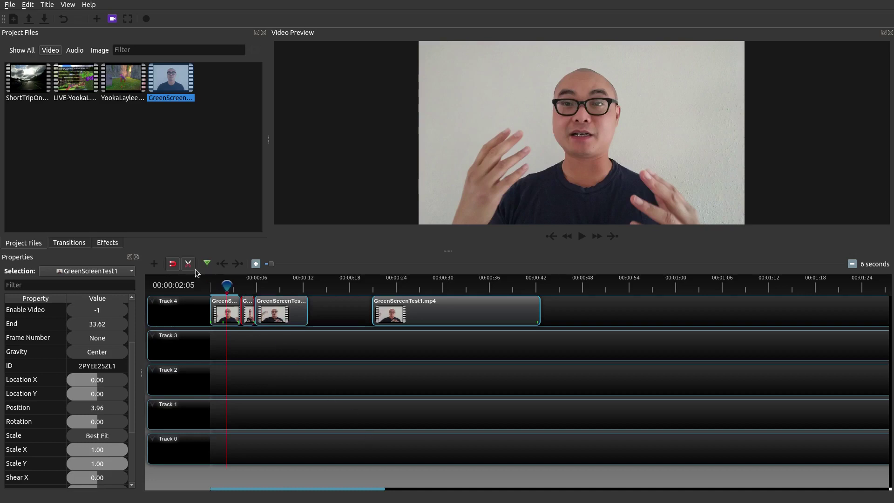
click(283, 303)
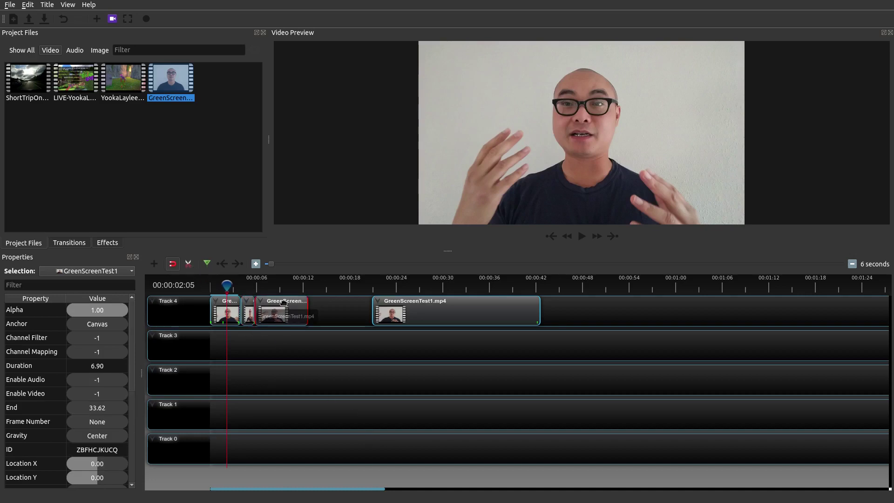
key(Delete)
click(248, 308)
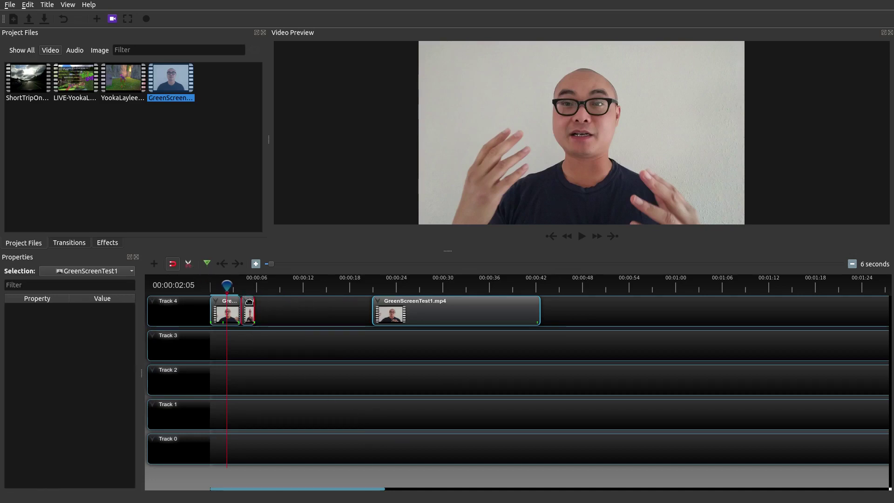
mouse_move(233, 291)
mouse_down()
mouse_move(228, 286)
mouse_move(249, 285)
mouse_move(231, 285)
mouse_up()
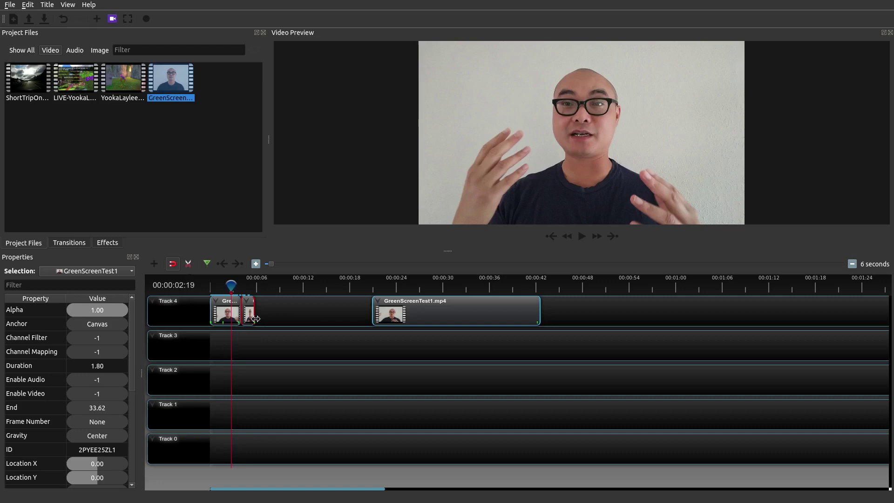
Drop the Negative and Color Saturation effects onto the 1.80-second clip on Track 4
click(118, 244)
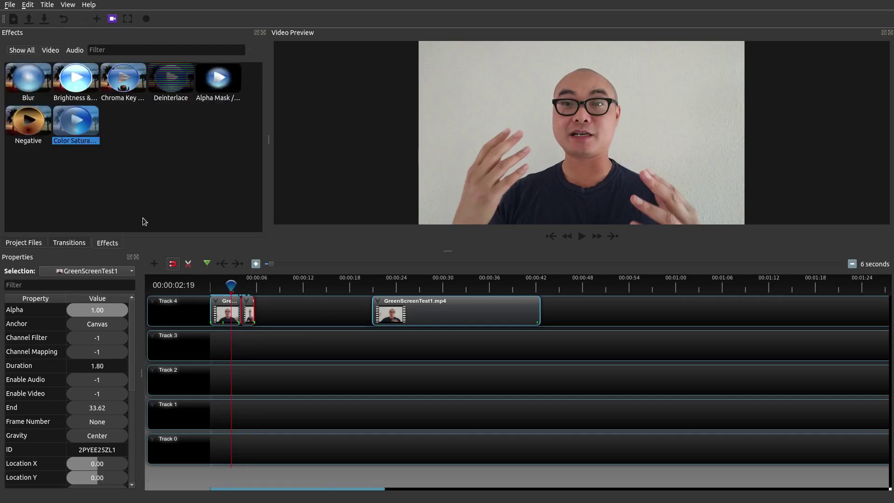
click(29, 119)
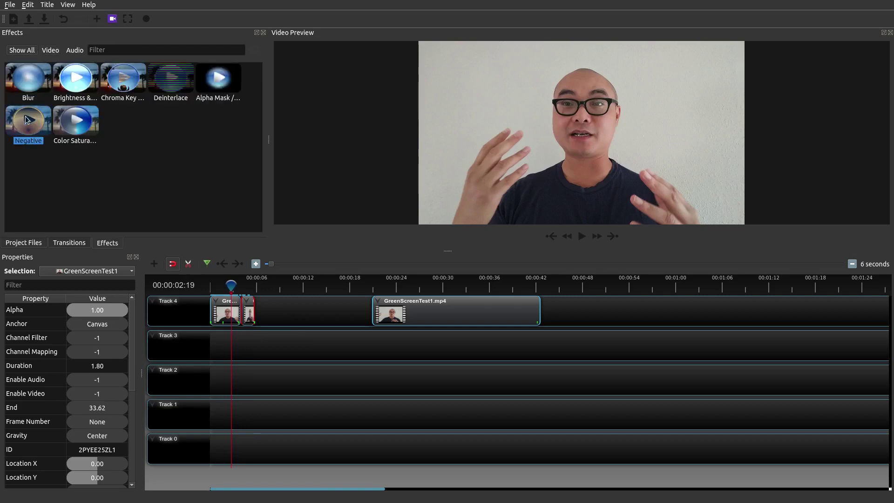
drag(11, 126, 248, 321)
drag(86, 127, 247, 316)
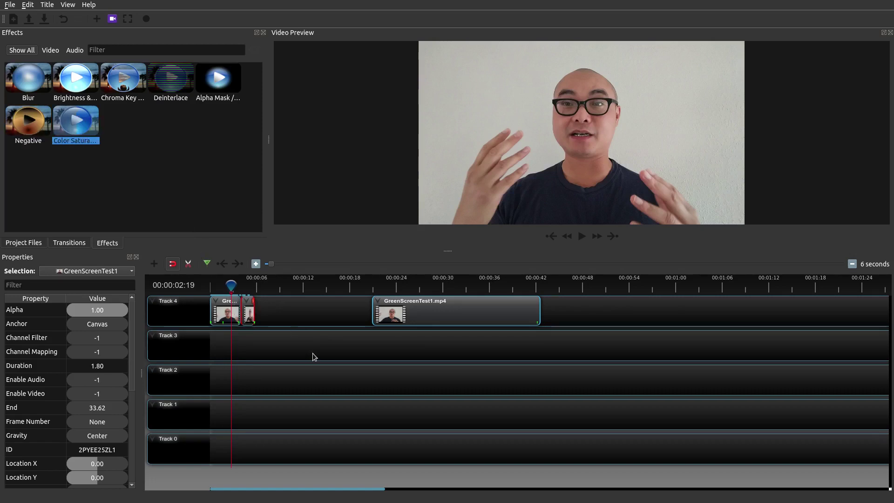
Set the Color Saturation effect's Saturation value to 0 on the short clip
click(253, 303)
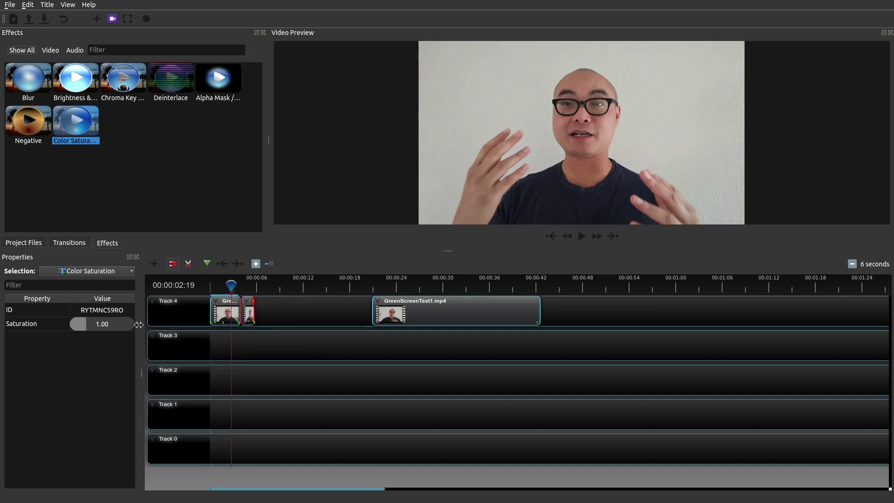
click(97, 325)
mouse_move(96, 325)
mouse_down()
mouse_move(111, 326)
mouse_move(82, 324)
mouse_up()
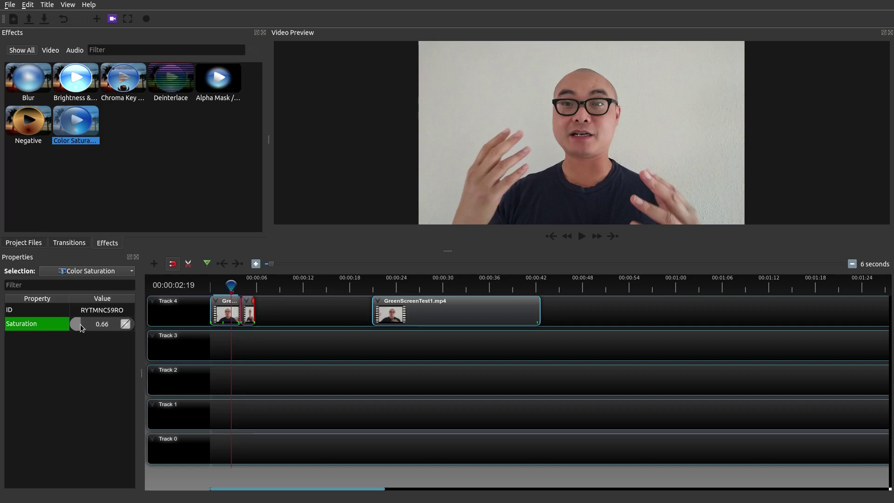
key(F2)
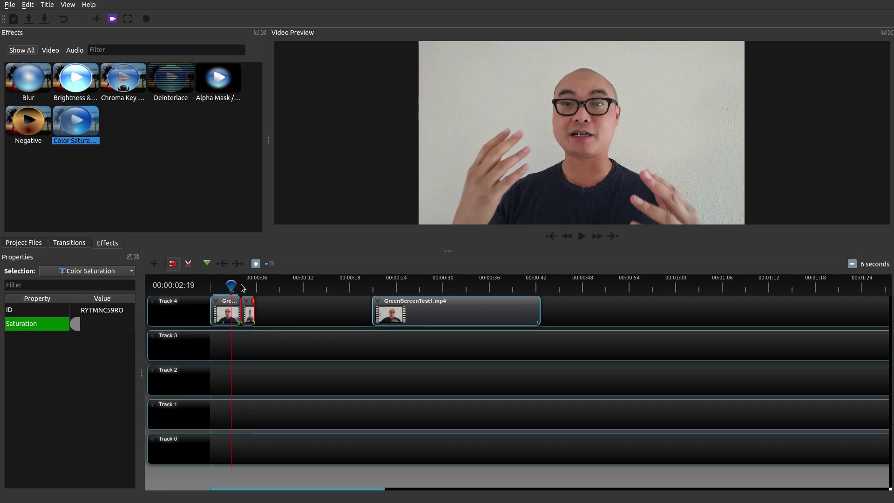
text(0)
key(Return)
Preview the greyscale clip, then slide GreenScreenTest1.mp4 left against it
mouse_move(228, 282)
mouse_down()
mouse_move(251, 283)
mouse_move(210, 282)
mouse_up()
key(space)
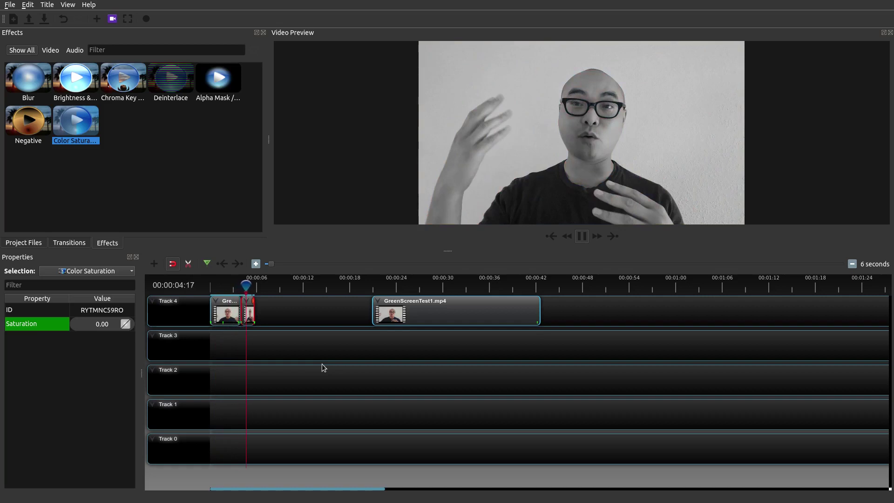
key(space)
drag(440, 312, 331, 311)
key(space)
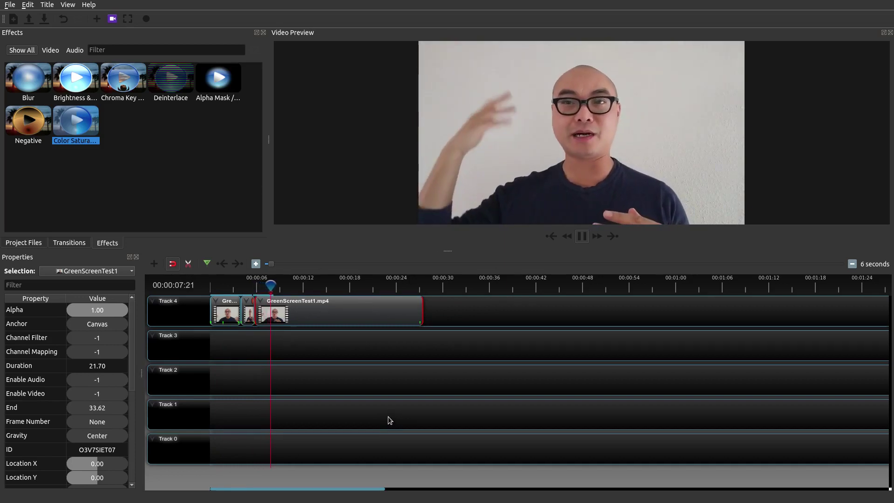
key(space)
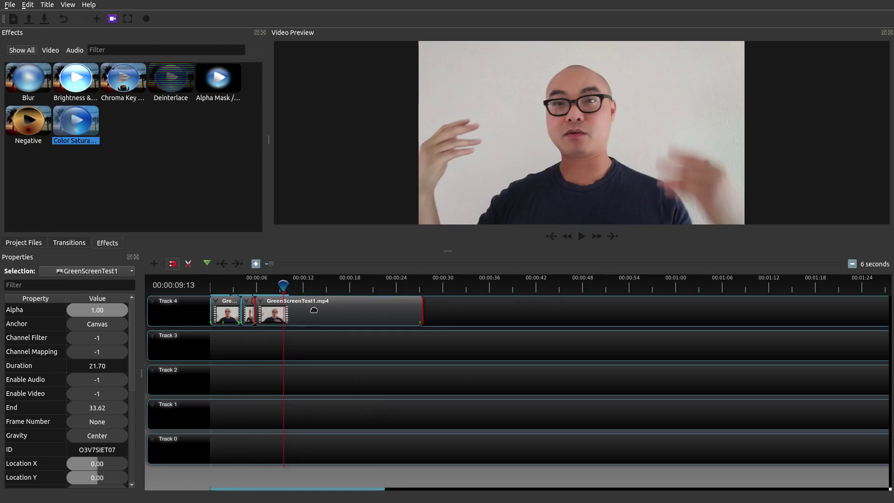
Dismiss the GreenScreenTest1.mp4 clip menu and put the playhead at 00:00:04:22
right_click(284, 309)
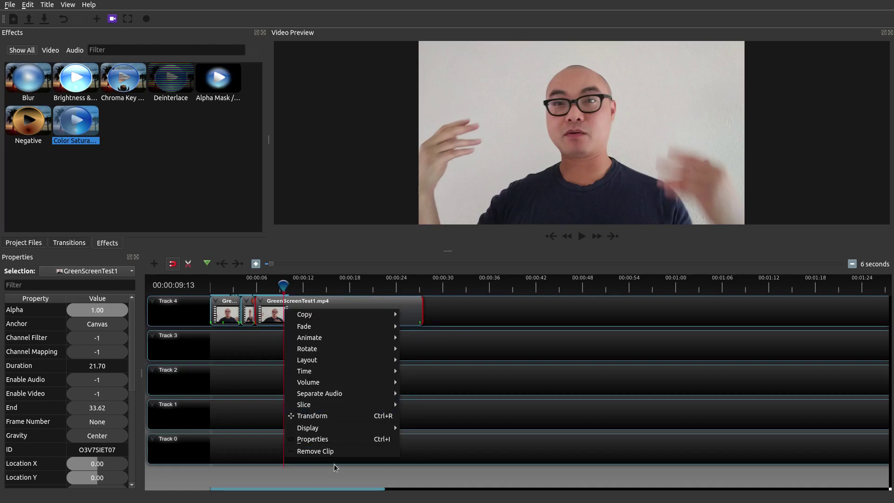
click(488, 340)
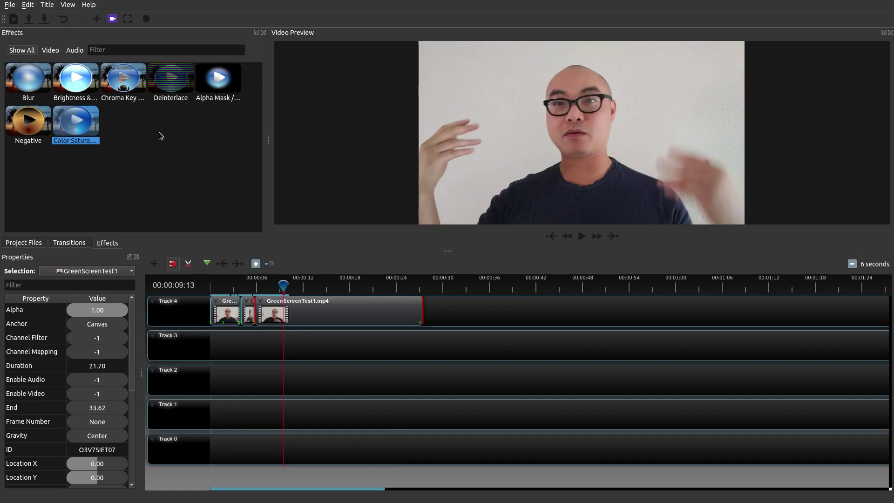
click(248, 286)
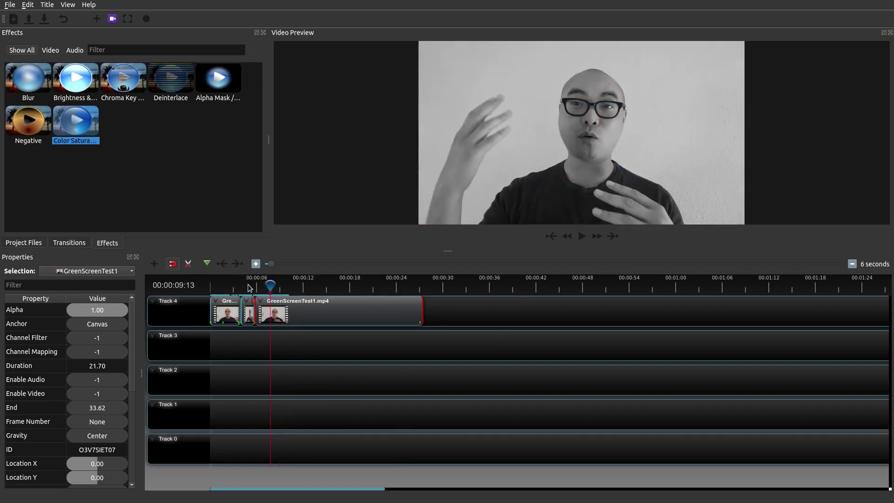
click(247, 289)
Place a Wipe diagonal 2 transition on Track 4 at the clip start, shortened to one second
click(81, 245)
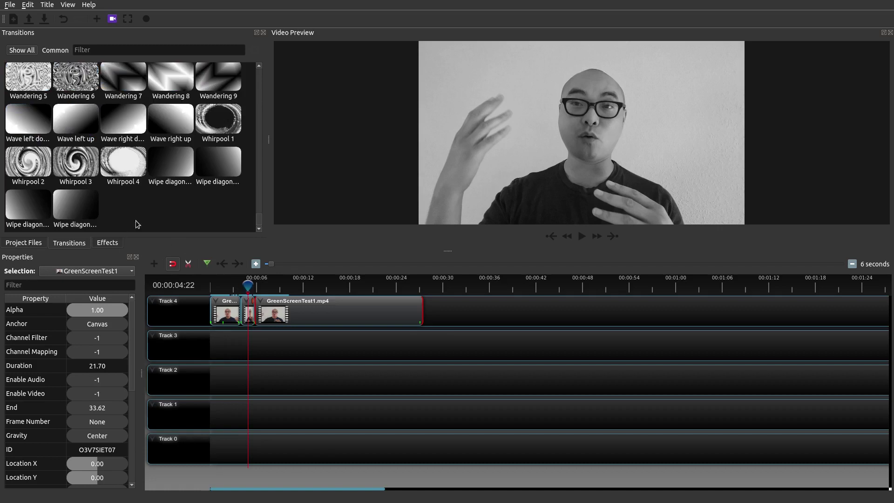
click(213, 161)
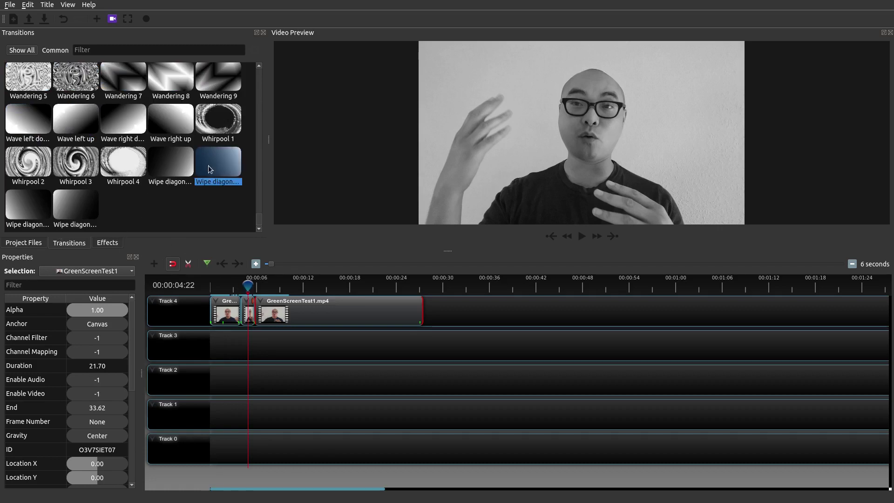
drag(208, 166, 256, 311)
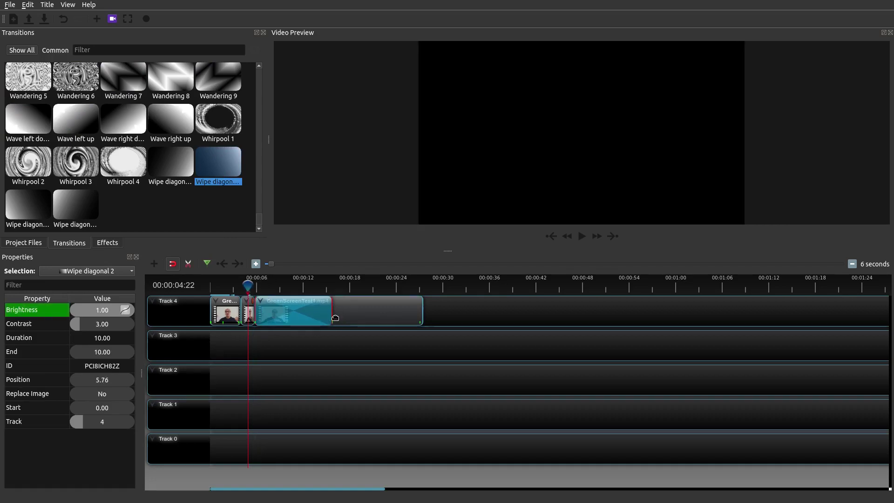
drag(333, 316, 260, 316)
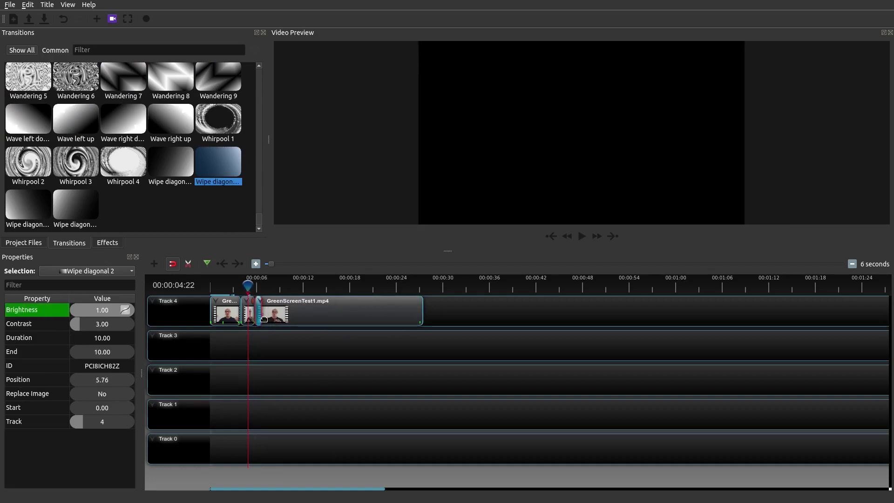
Play the timeline from the start to preview the wipe, stopping at 00:00:07:09
key(space)
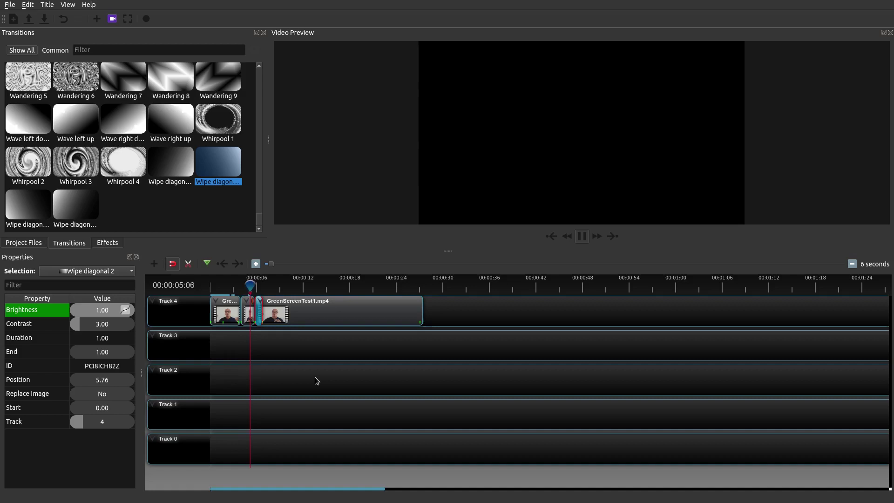
key(space)
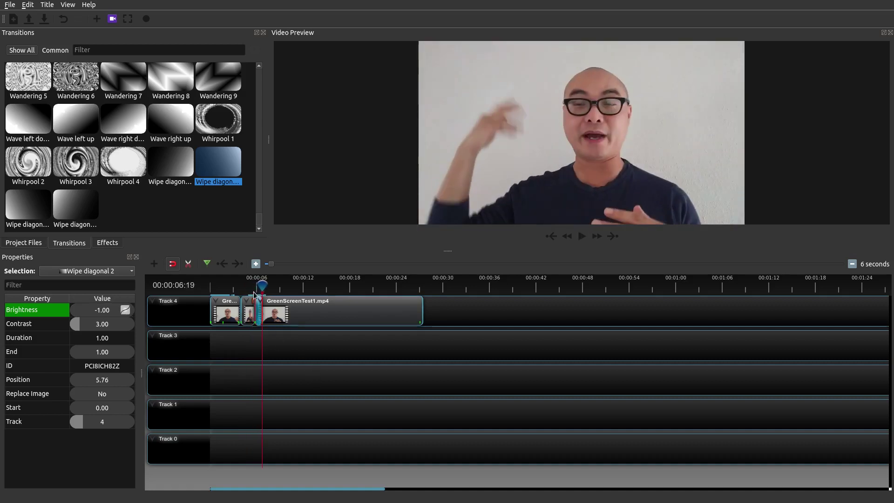
key(Home)
key(space)
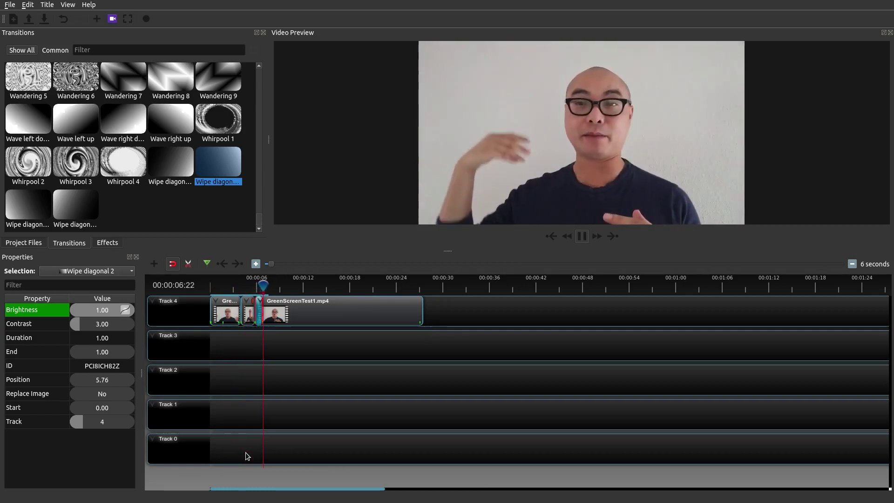
key(space)
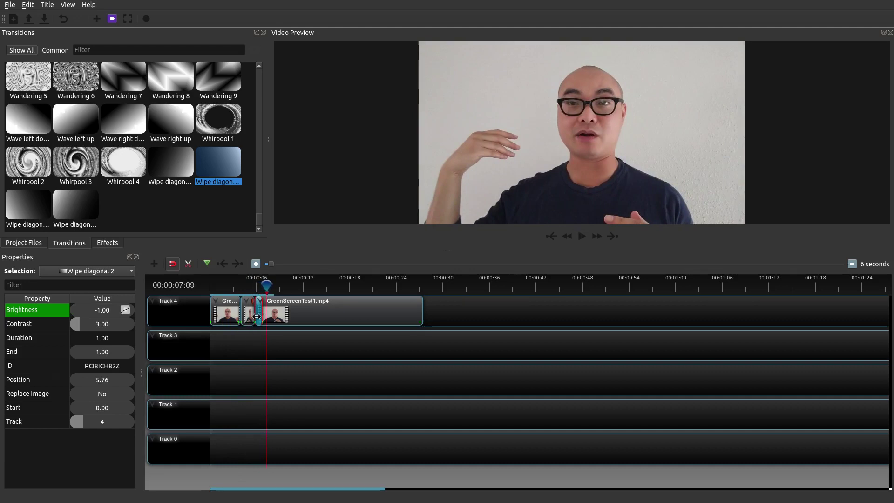
click(256, 316)
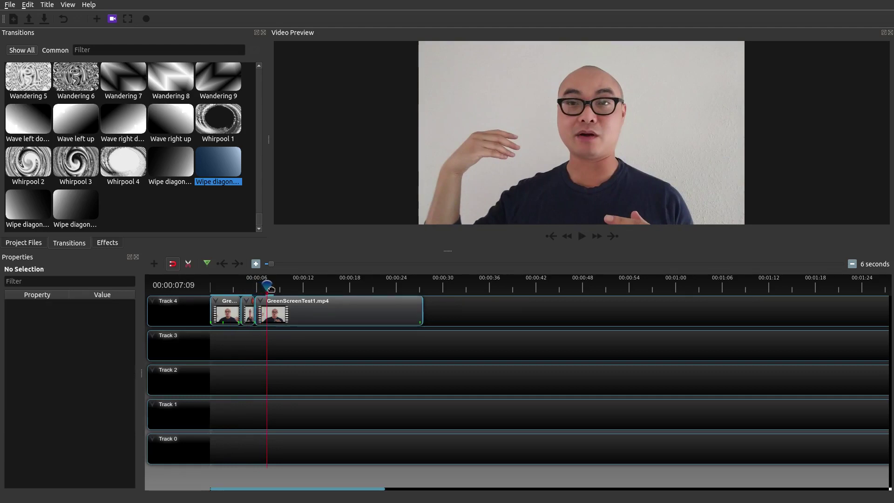
click(272, 286)
drag(269, 286, 246, 283)
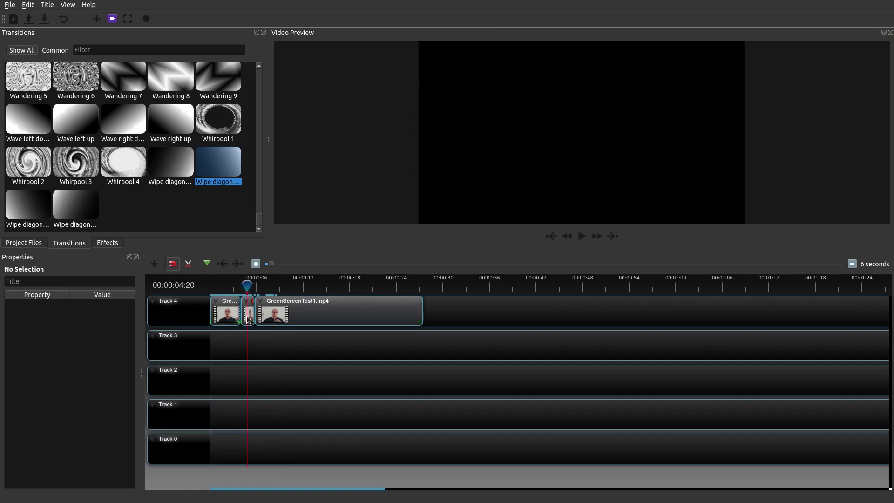
drag(255, 299, 274, 321)
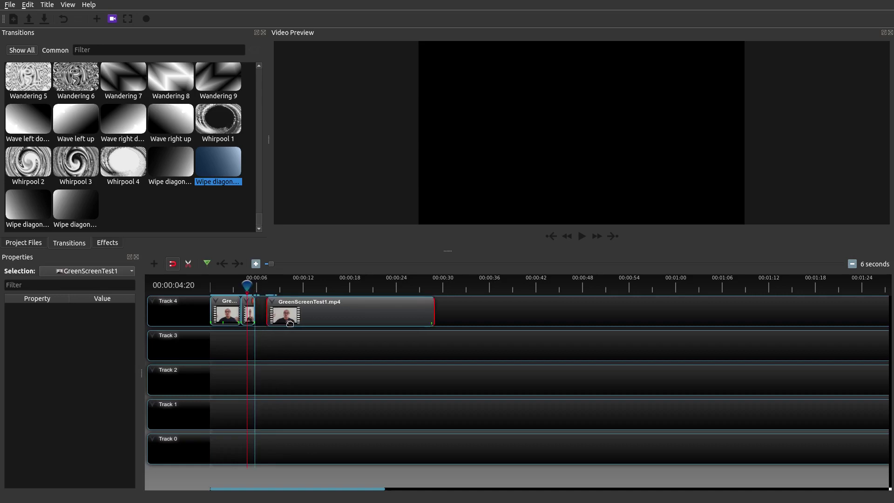
drag(339, 302, 322, 305)
click(296, 369)
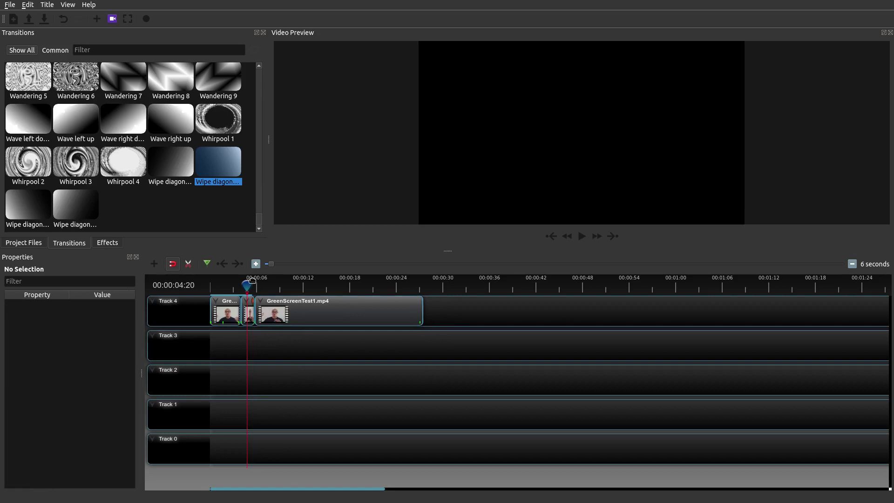
drag(247, 283, 216, 284)
key(space)
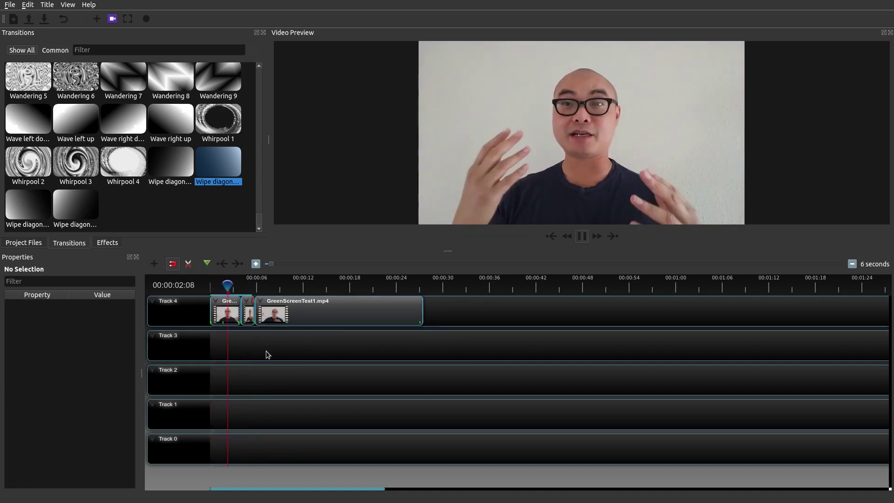
key(space)
right_click(319, 321)
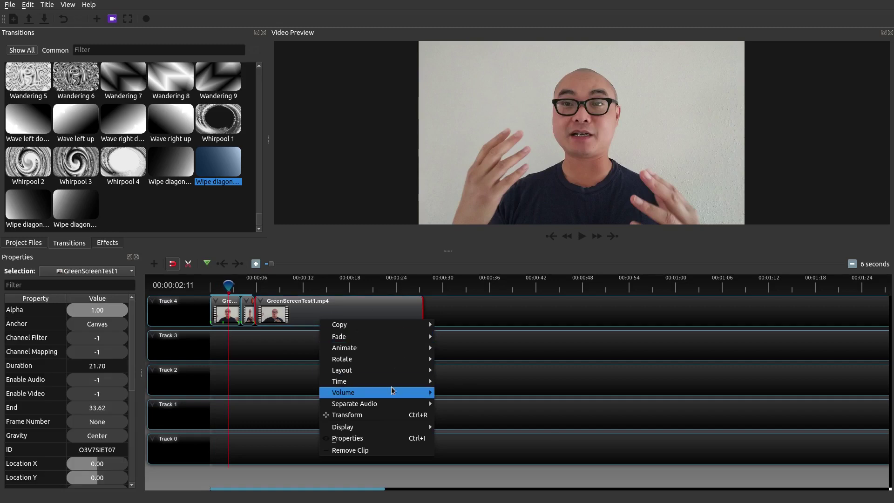
mouse_move(392, 384)
mouse_move(484, 442)
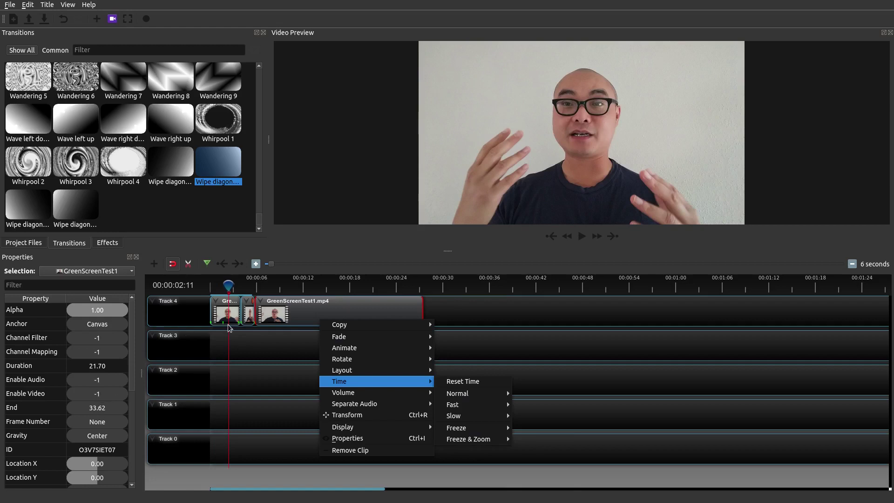
click(219, 286)
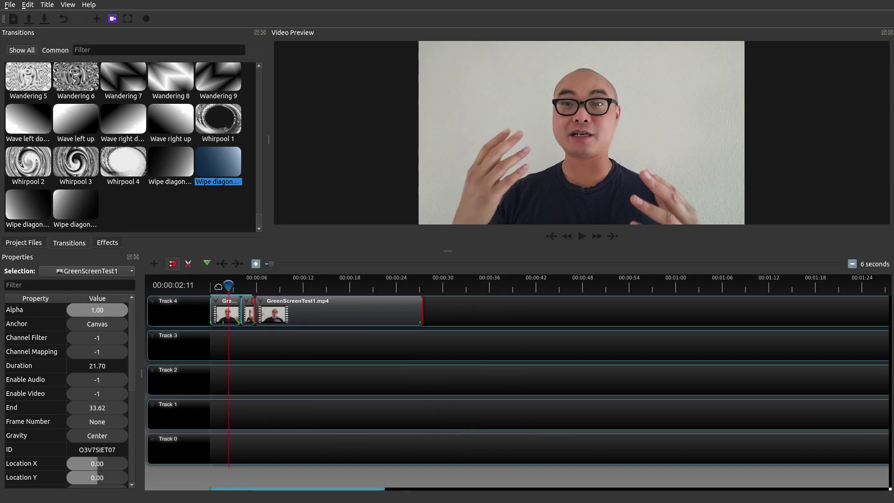
click(224, 286)
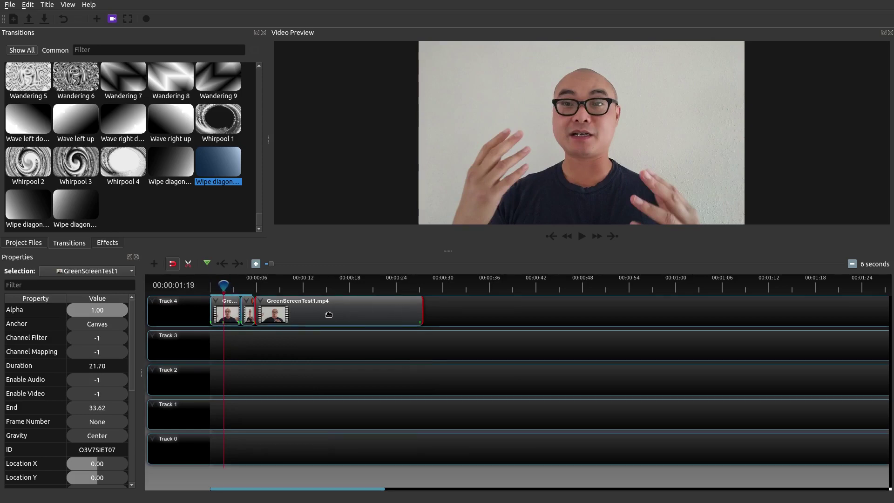
drag(224, 285, 234, 285)
click(248, 312)
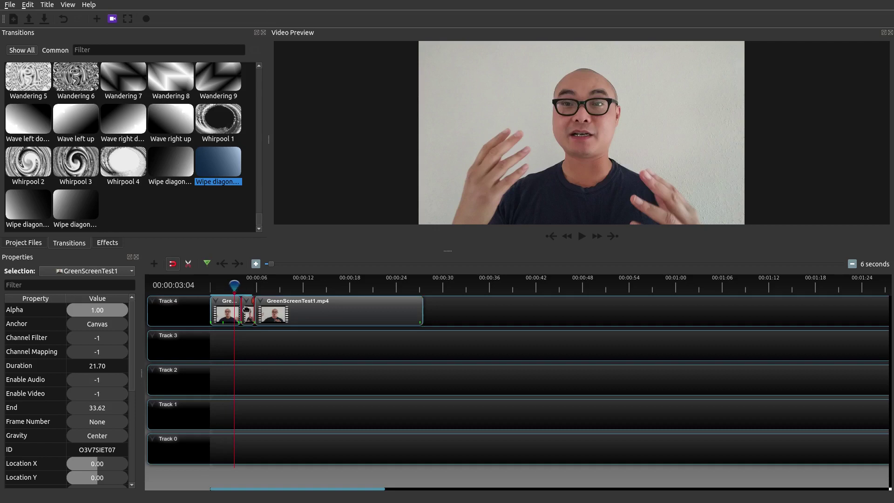
Delete the 1.8-second middle clip and butt GreenScreenTest1.mp4 against the opening clip
right_click(247, 312)
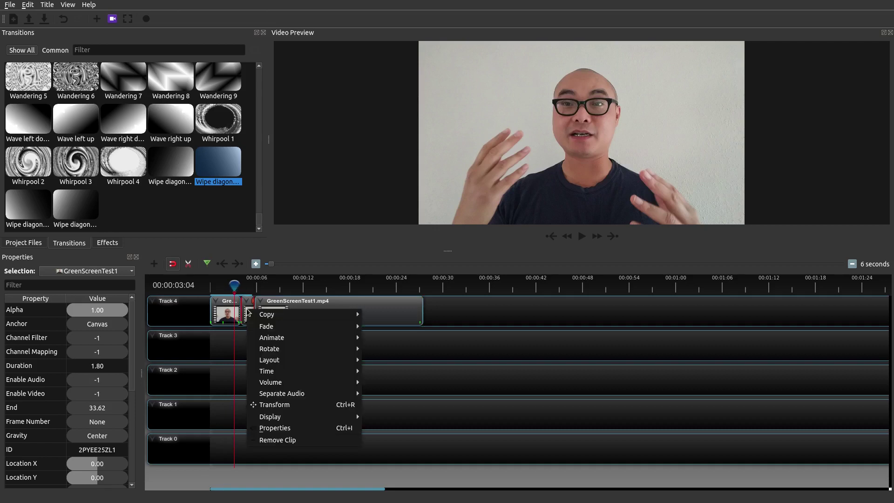
click(242, 346)
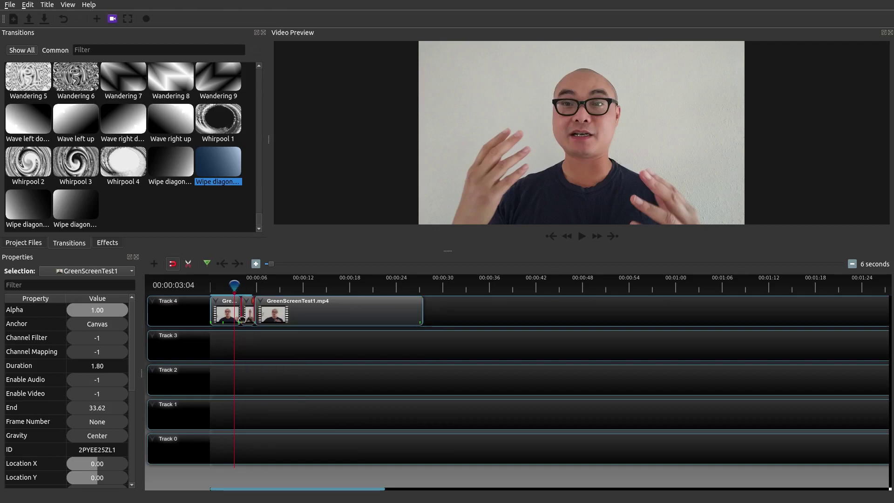
key(Delete)
drag(301, 315, 291, 314)
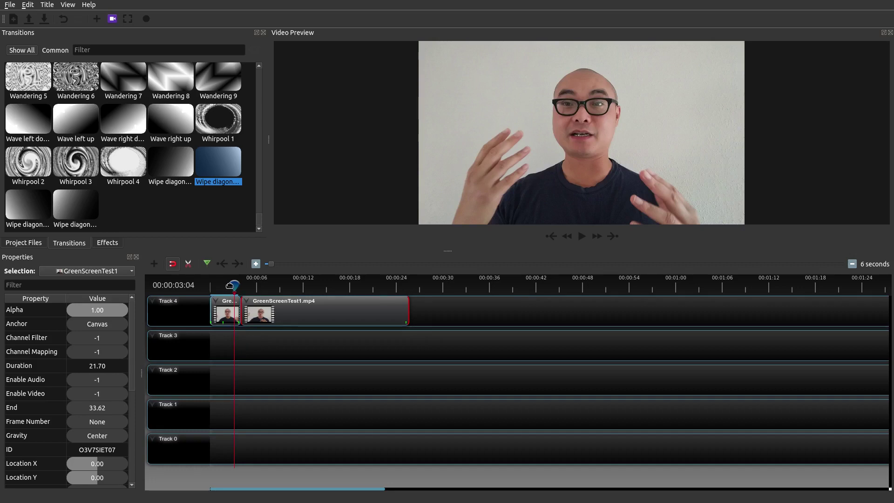
drag(233, 284, 211, 284)
key(space)
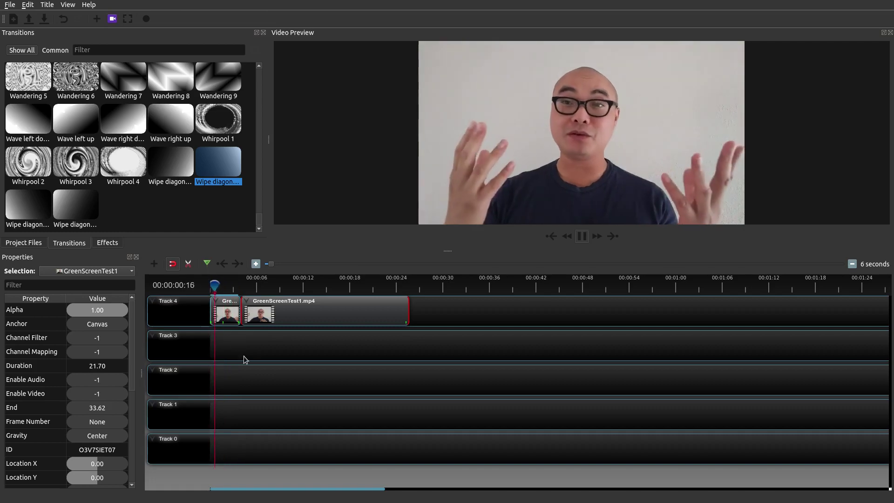